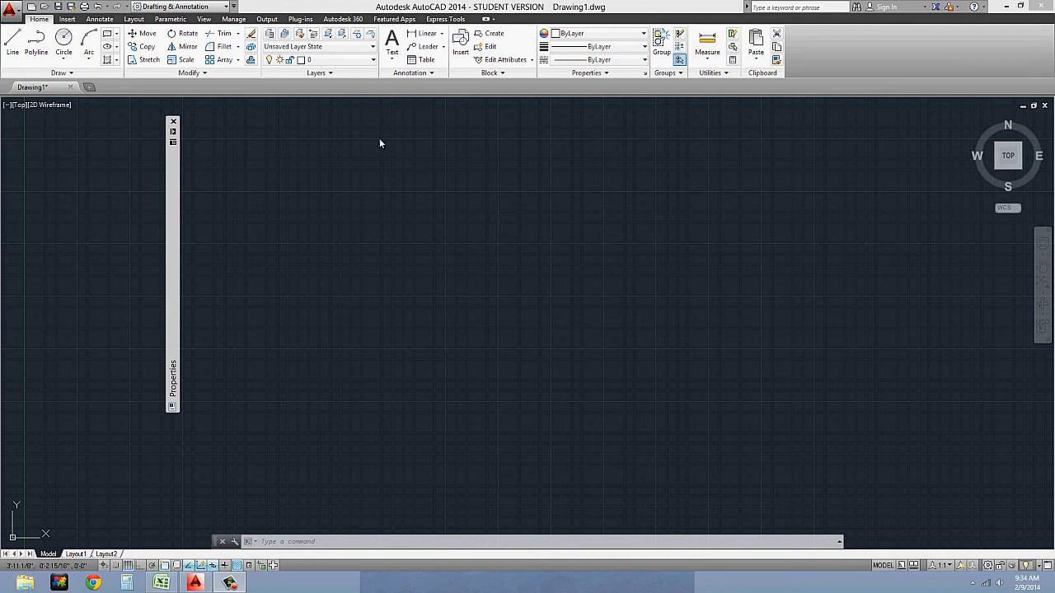
left_click(354, 62)
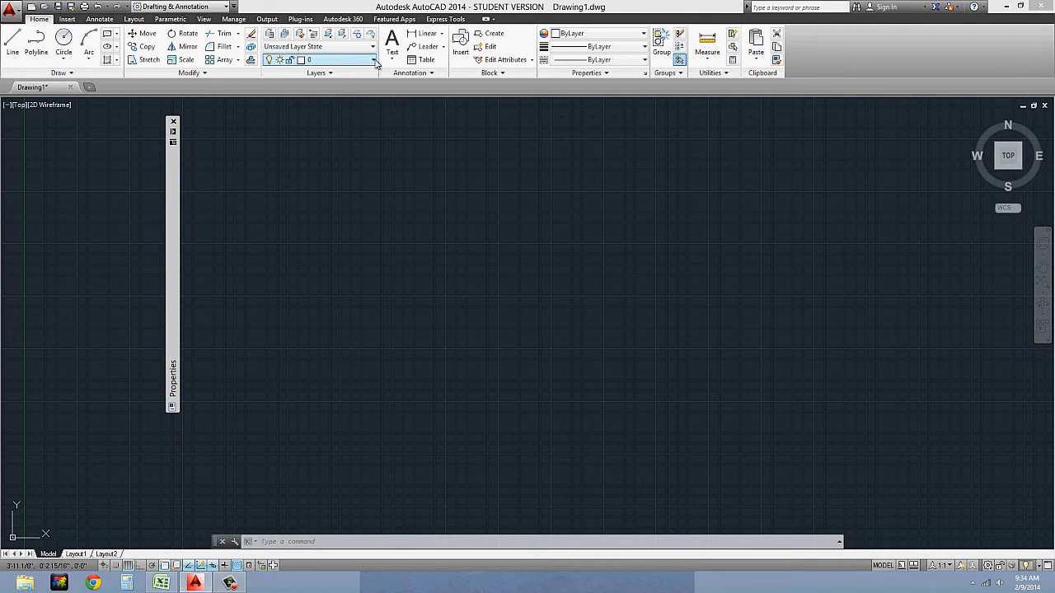
left_click(453, 195)
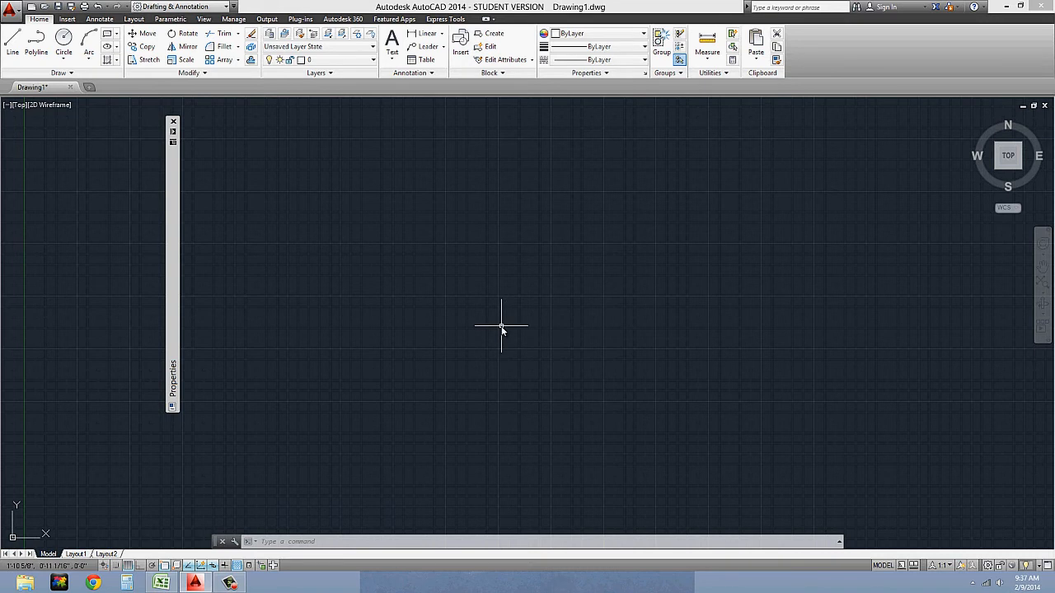
Step: Close the Properties palette and open the External References palette with the XREF command, shifting it slightly aside
left_click(173, 121)
type("XREF")
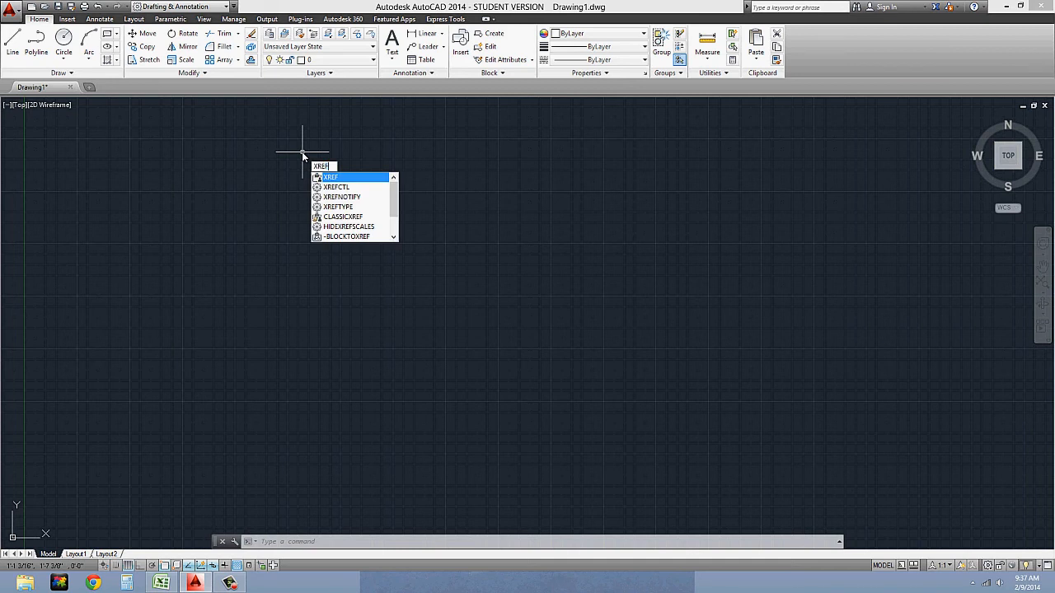
key("Return")
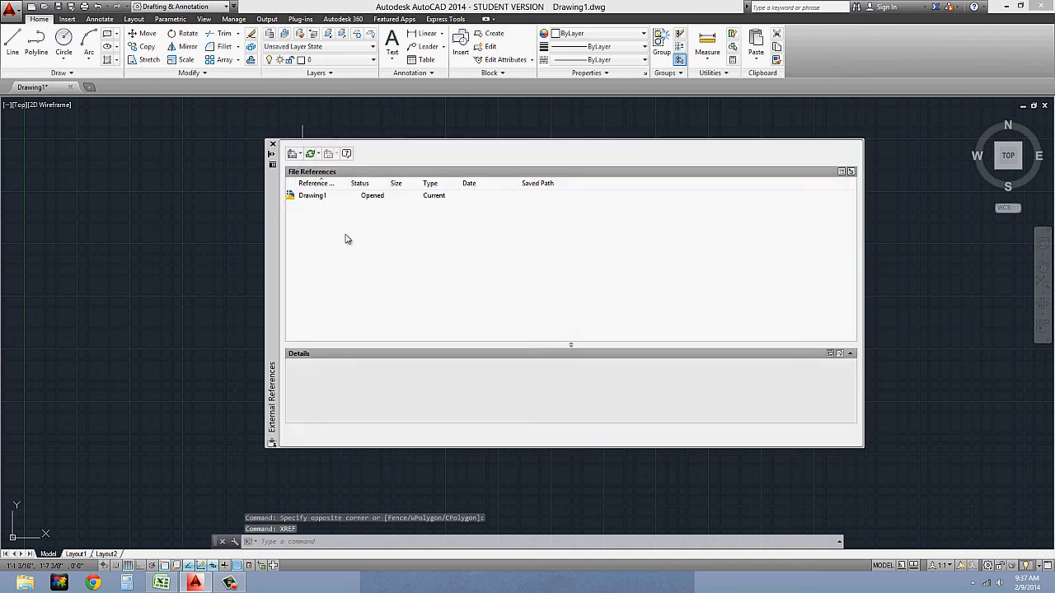
left_click_drag(280, 239, 292, 239)
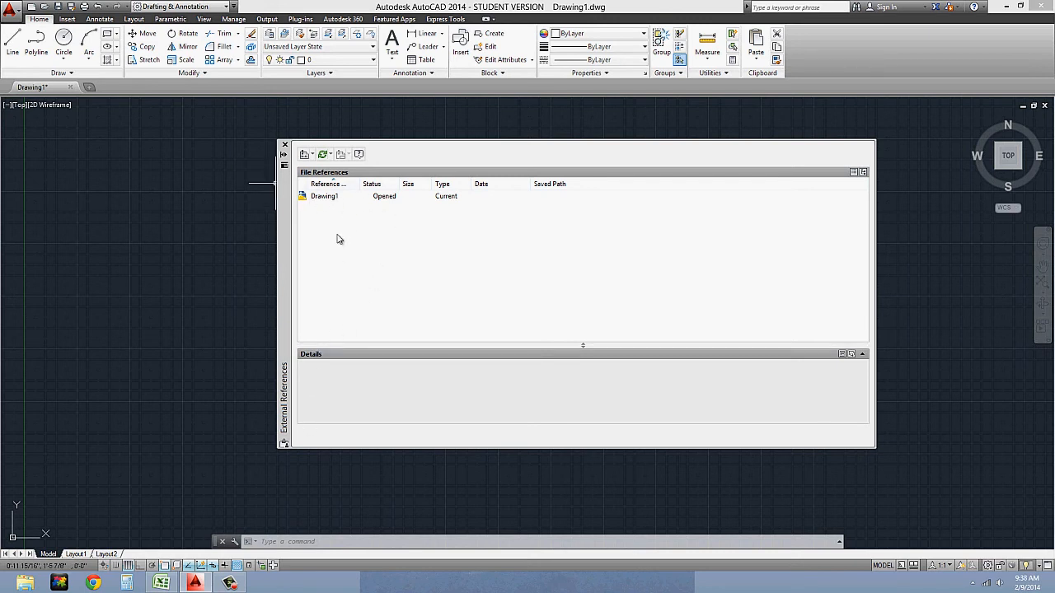
right_click(332, 201)
left_click(295, 204)
mouse_move(332, 202)
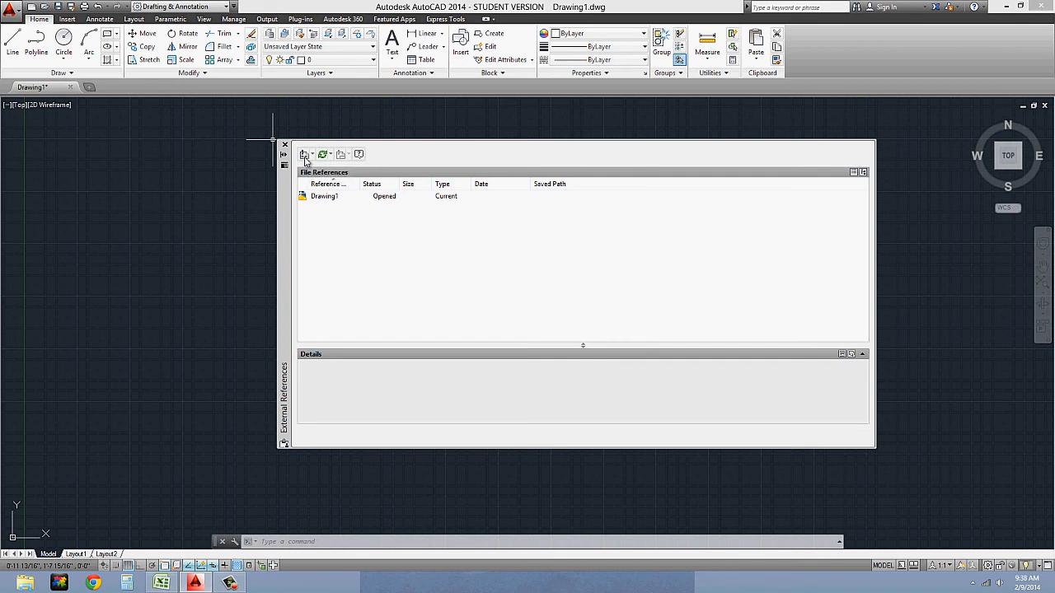
Step: Choose the drawing "Week 3 Original Plan EDUCATIONAL VERSION" from the autocad class folder for attachment as an external reference
left_click(306, 157)
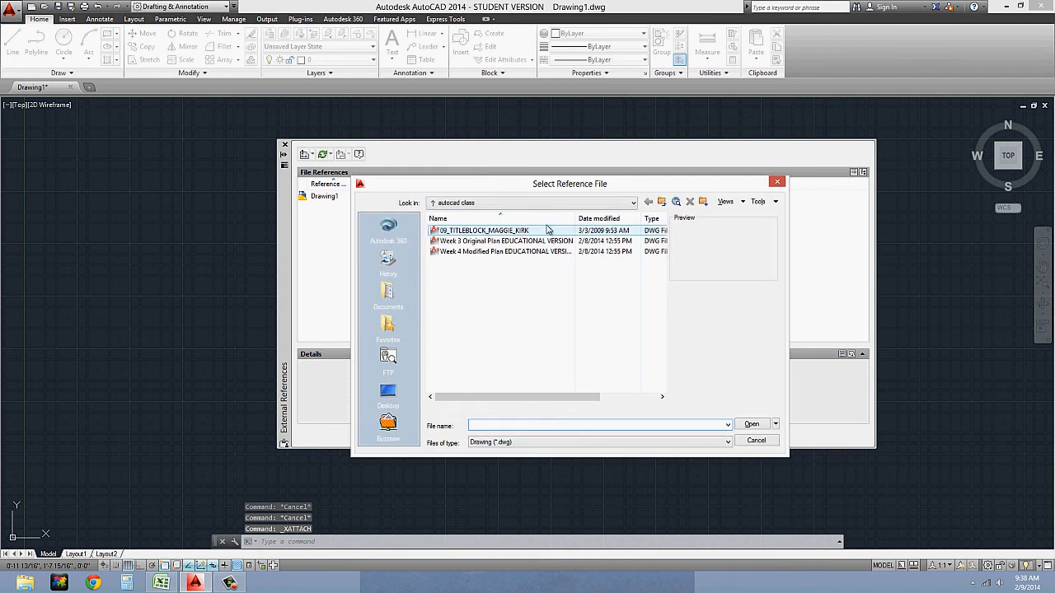
left_click(632, 203)
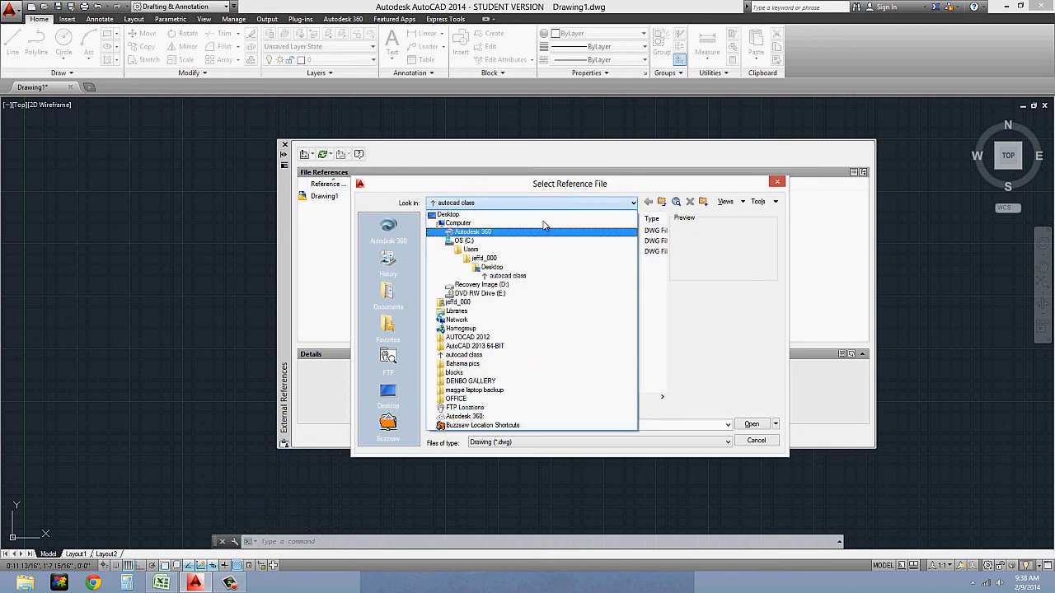
left_click(526, 203)
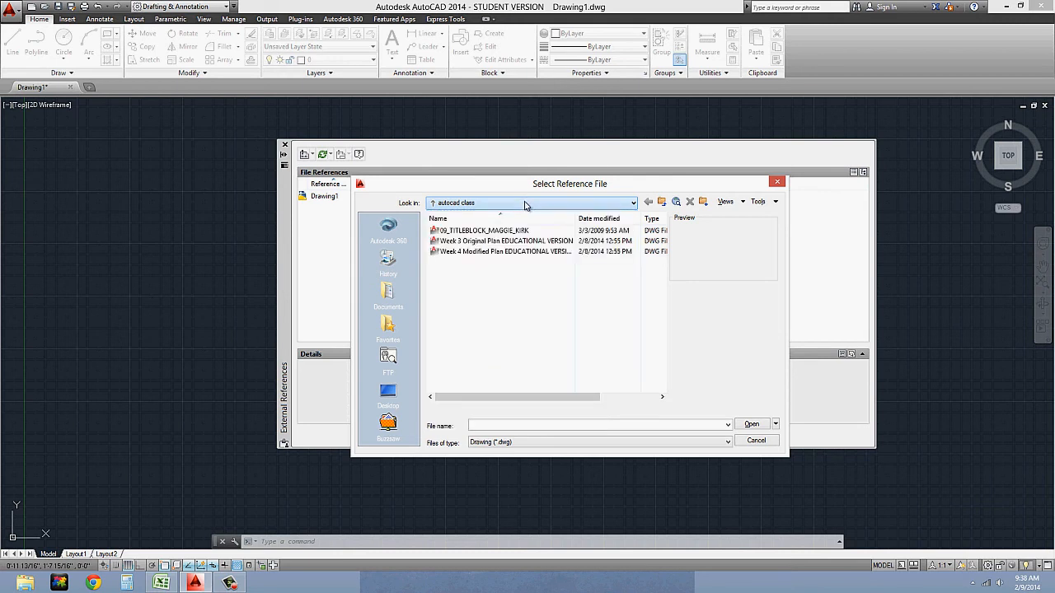
double_click(476, 242)
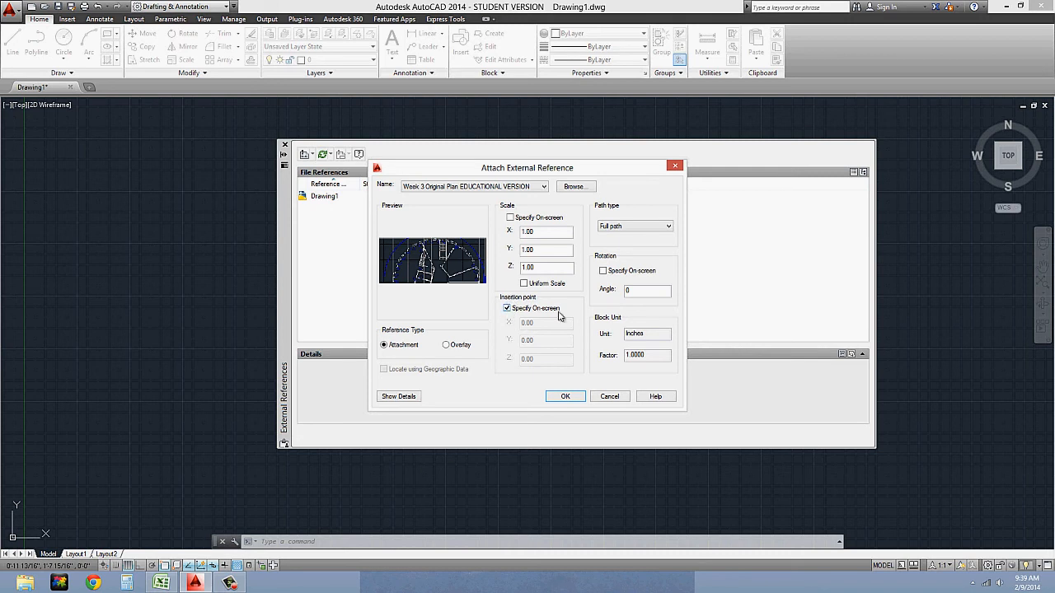
left_click(507, 308)
key("Tab")
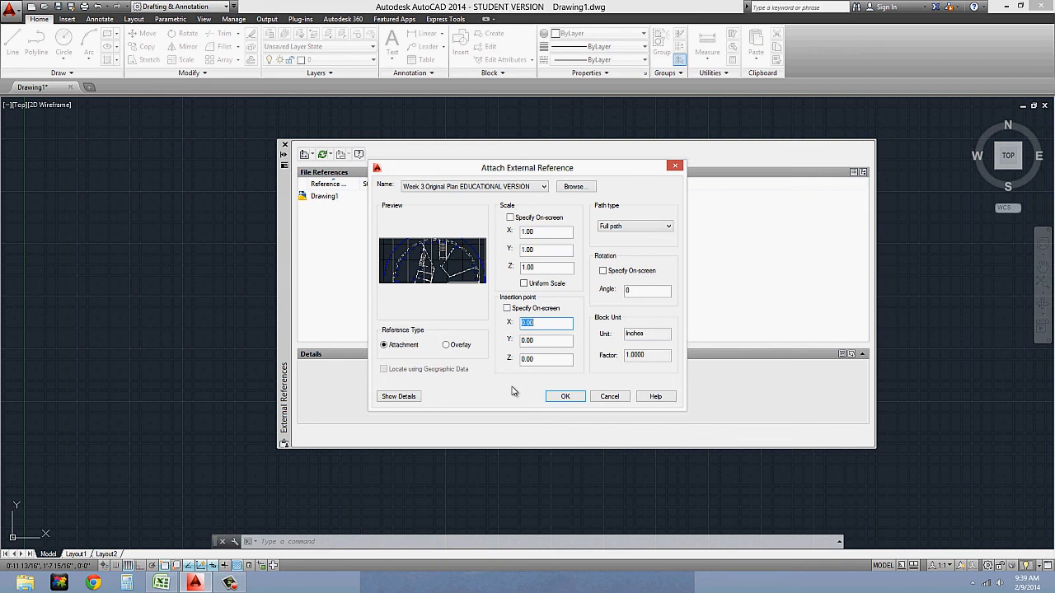
left_click(507, 309)
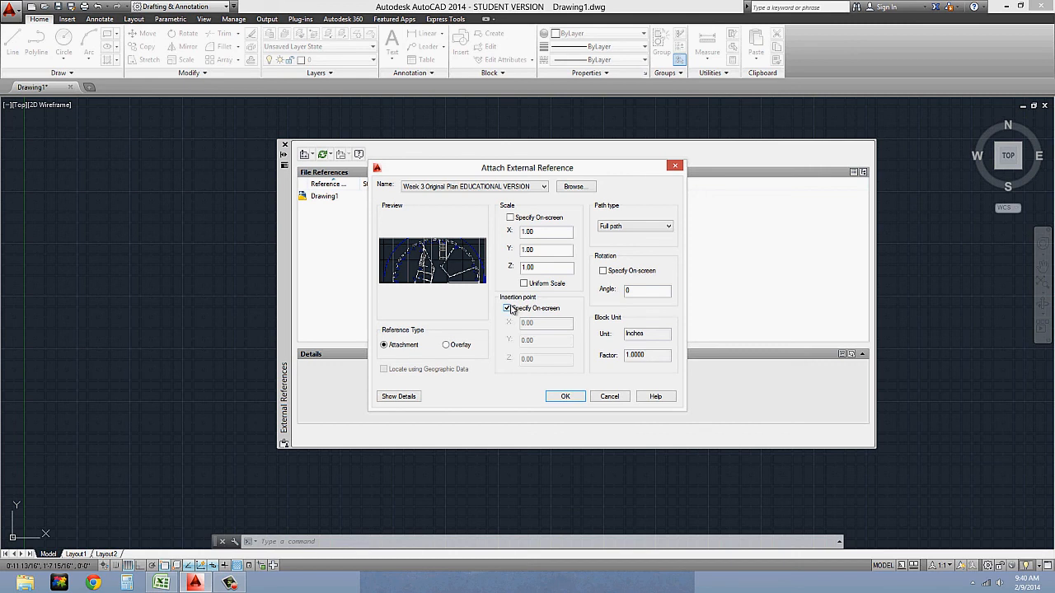
left_click(508, 307)
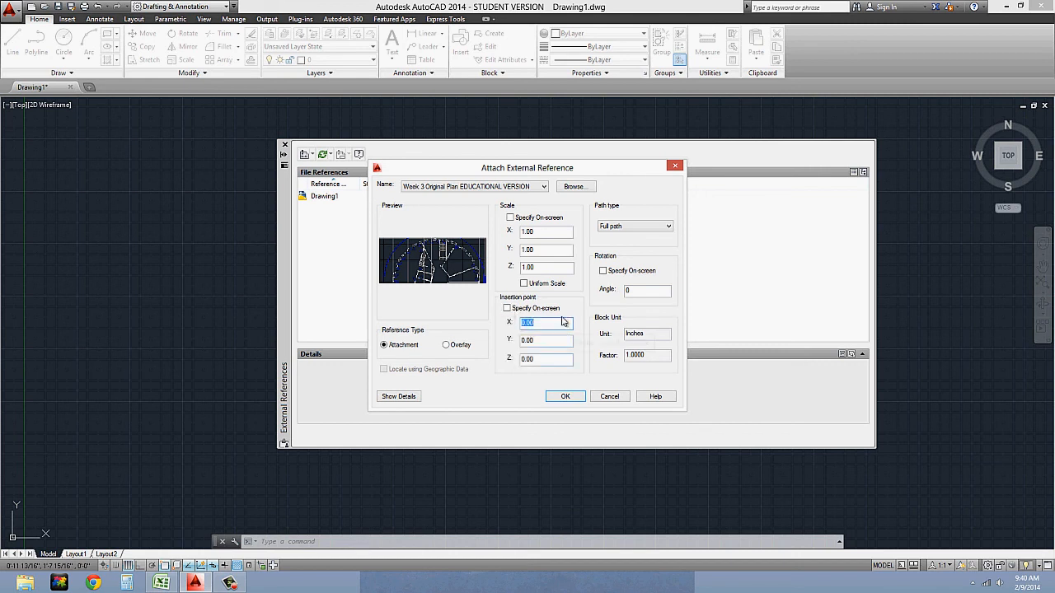
left_click(508, 308)
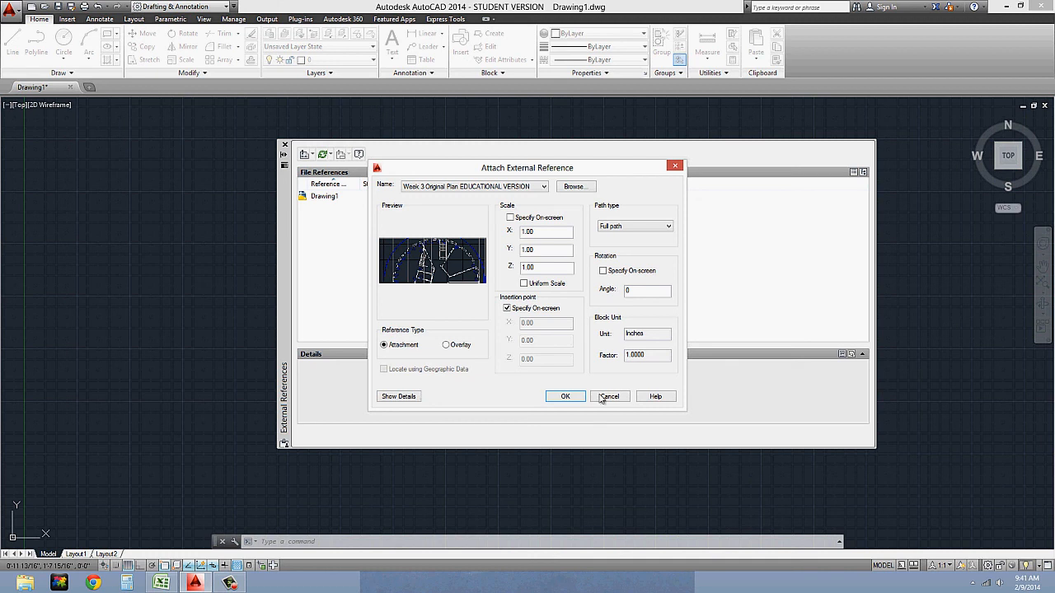
Step: Attach the Week 3 plan at scale 1.00 and rotation 0, placing it in model space at an insertion point picked on-screen
left_click(566, 397)
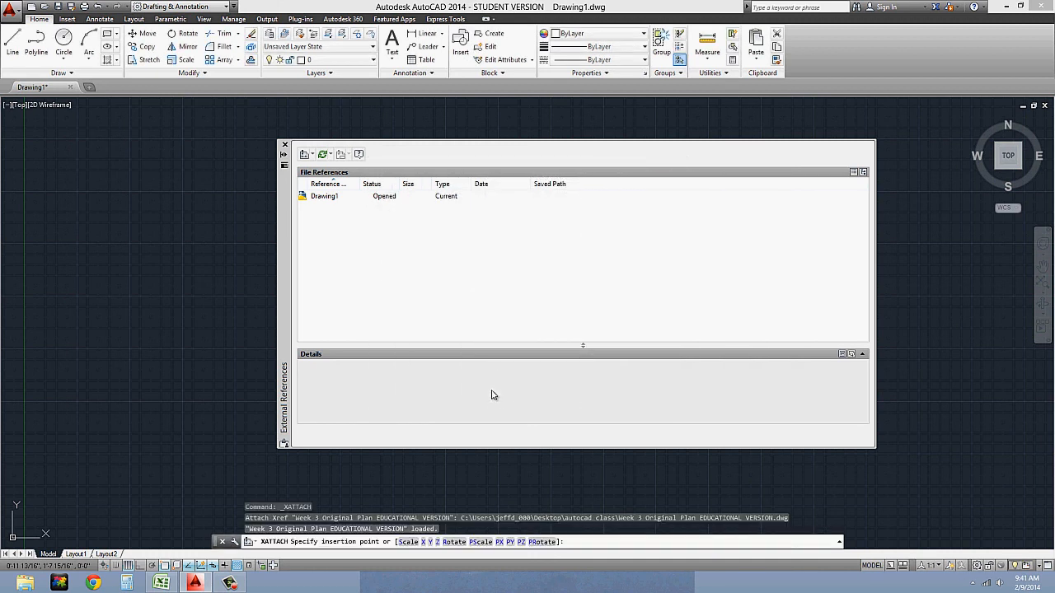
left_click(285, 154)
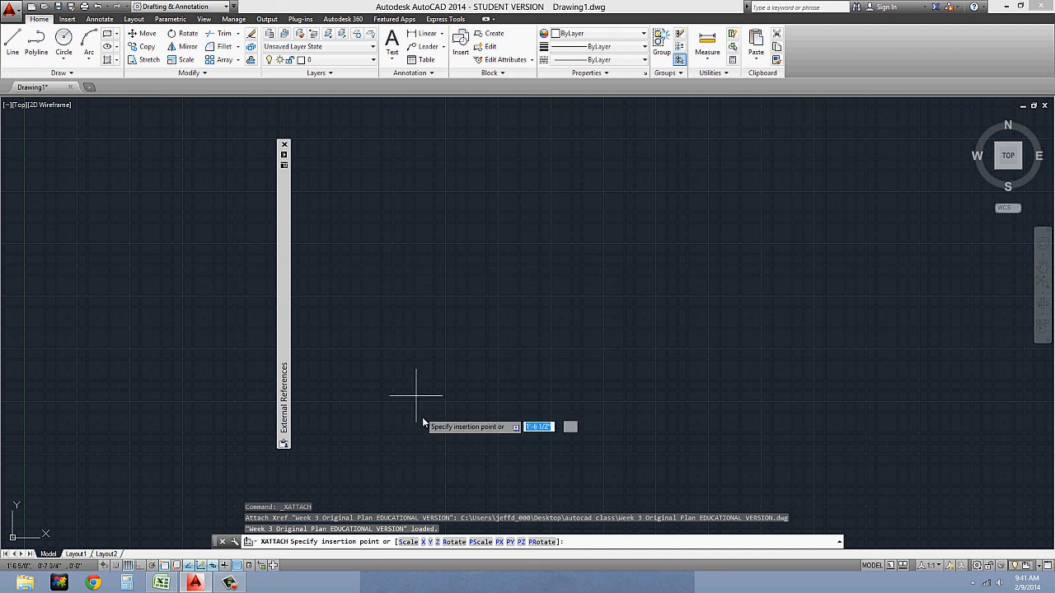
left_click(500, 416)
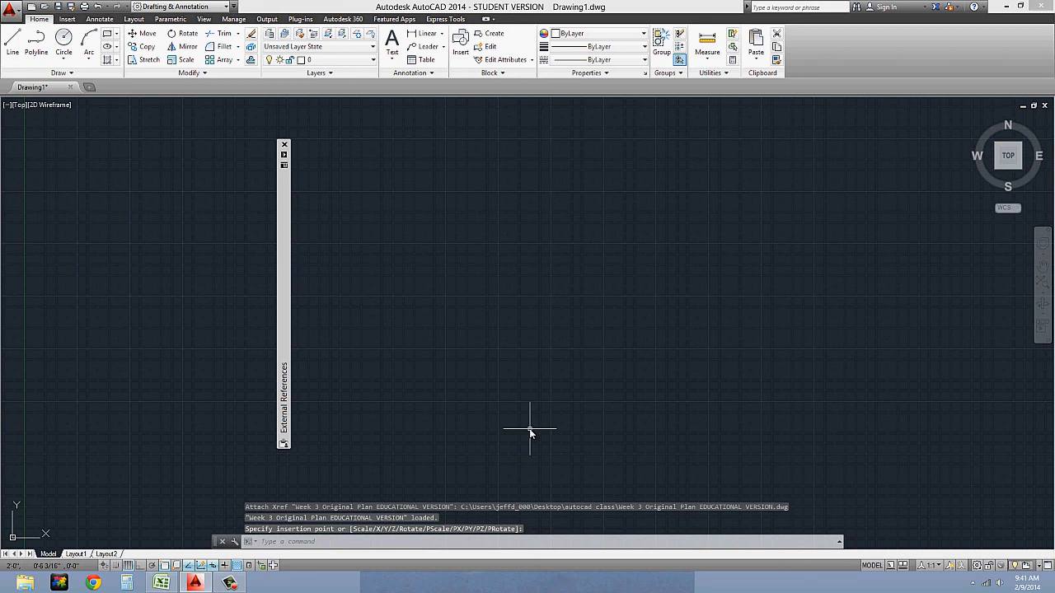
type("z")
key("Return")
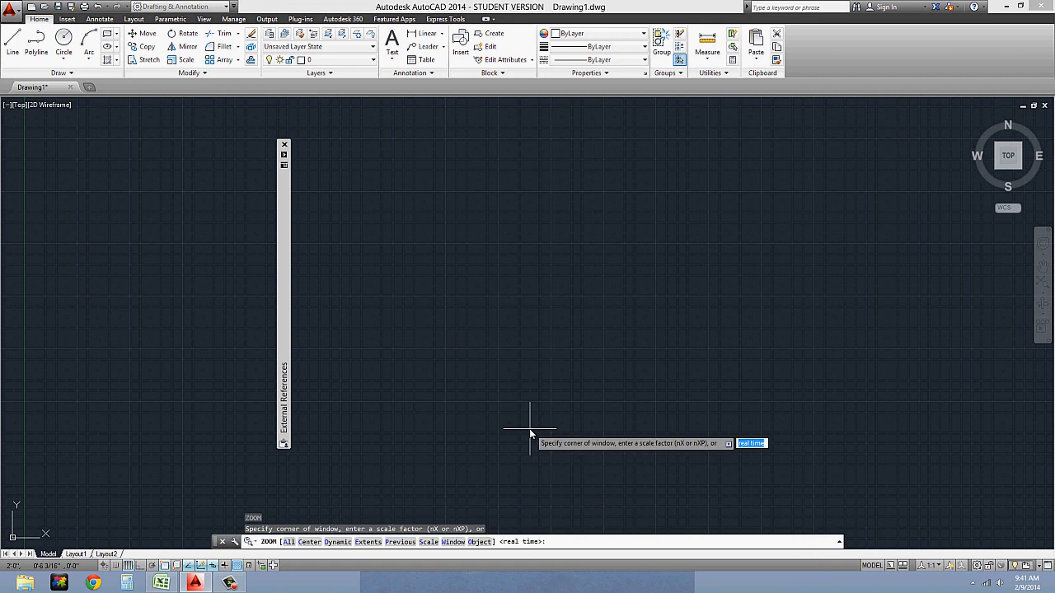
type("e")
key("Return")
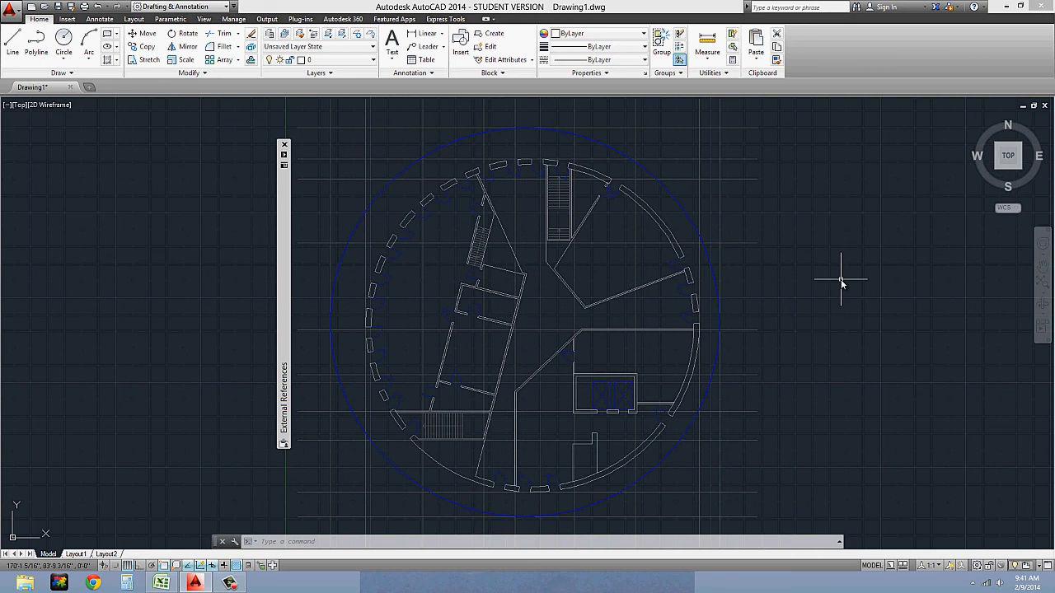
Step: Set the Xref display fade control to -90 in the display options and apply it
type("ions")
key("Return")
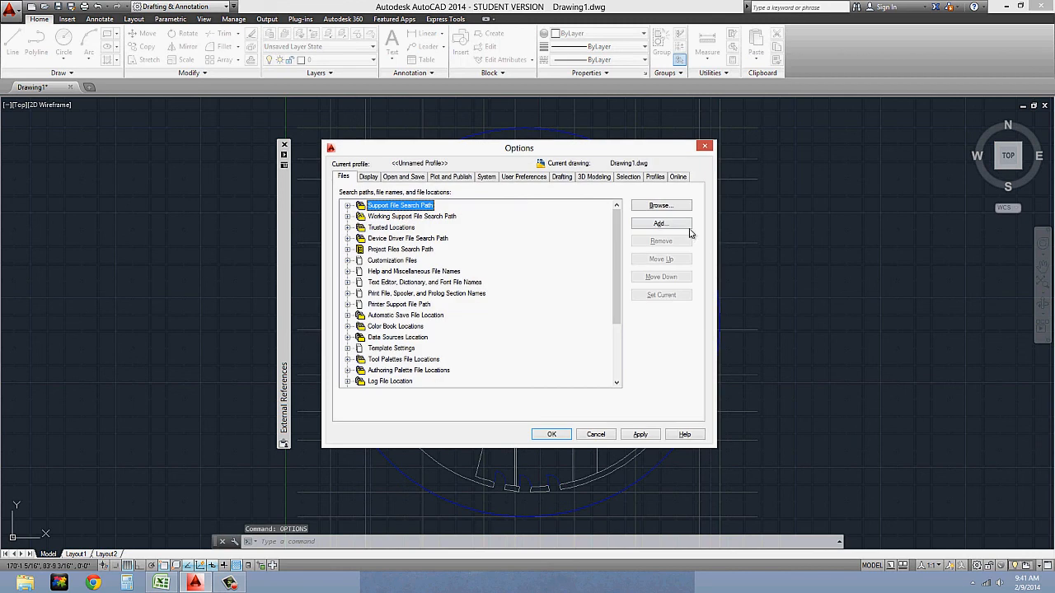
left_click(369, 178)
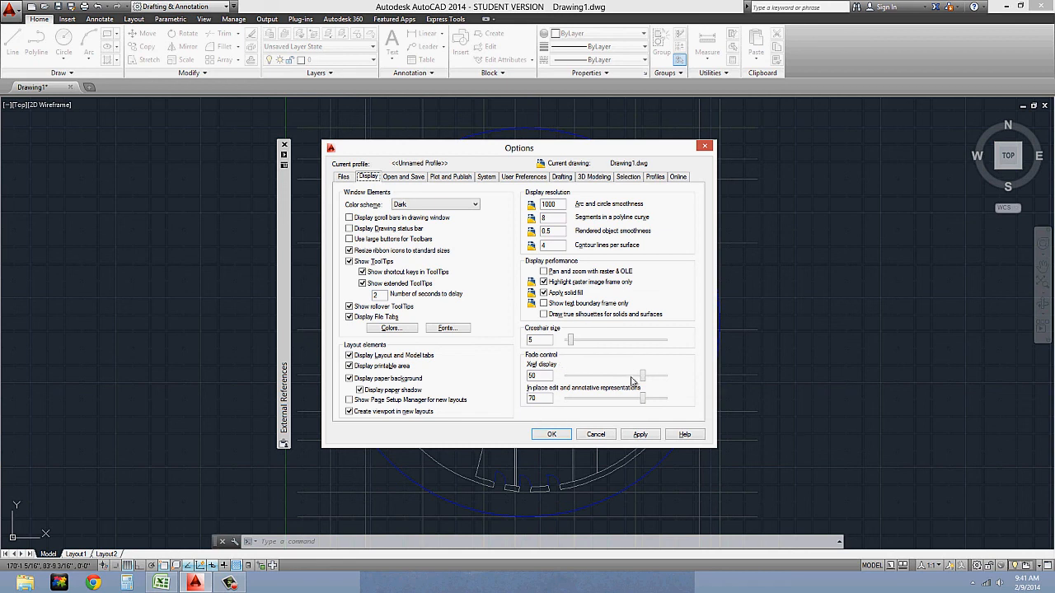
left_click_drag(647, 377, 508, 372)
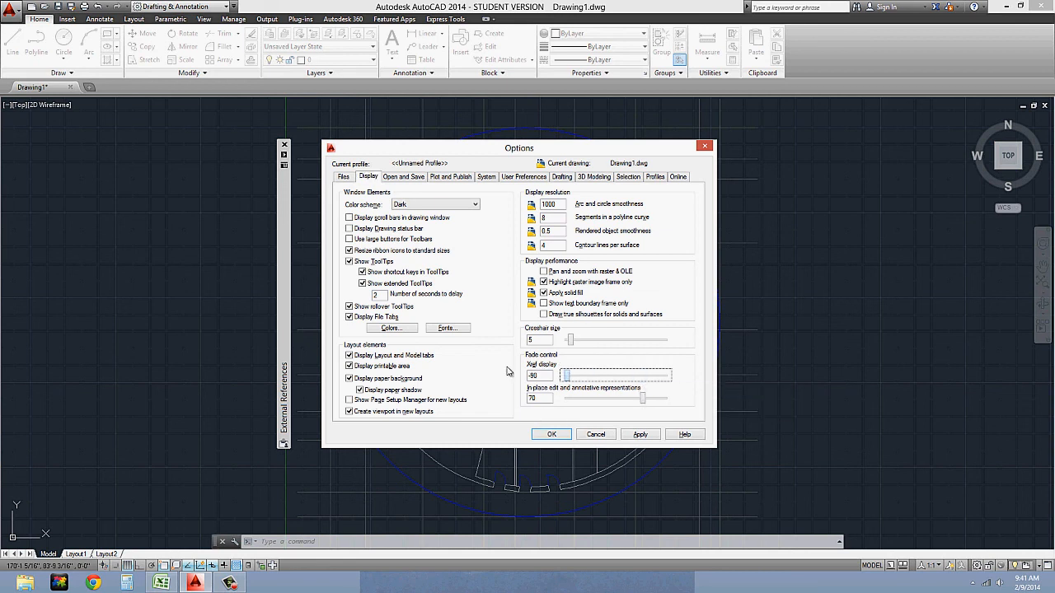
left_click(550, 435)
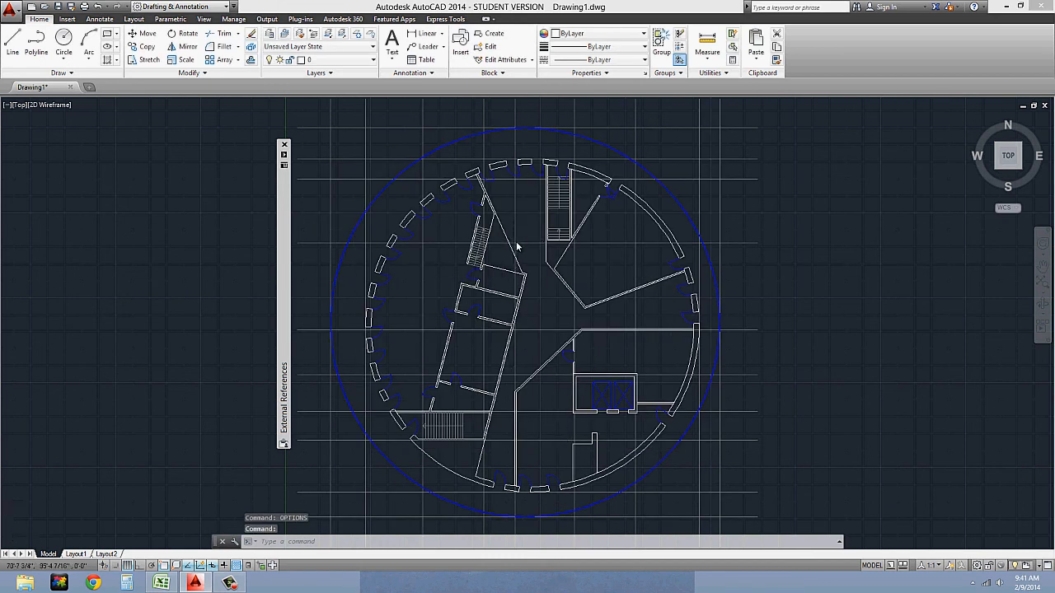
Step: Select the attached plan to check how it behaves as an object, and clear the selection
scroll(517, 246, "down", 2)
left_click(543, 208)
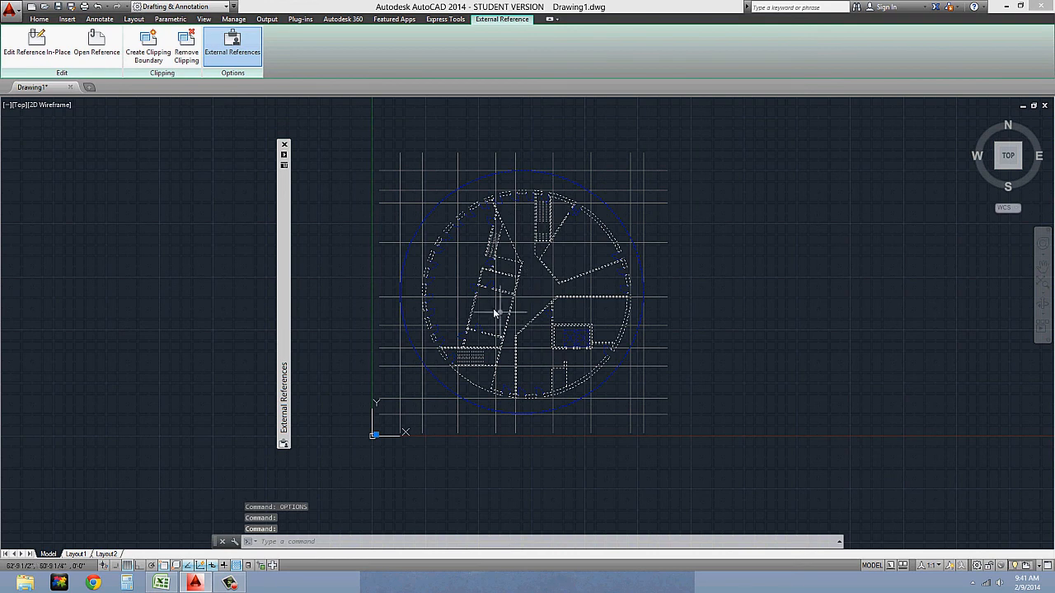
scroll(650, 272, "down", 2)
middle_click_drag(595, 247, 539, 224)
key("Escape")
key("Escape")
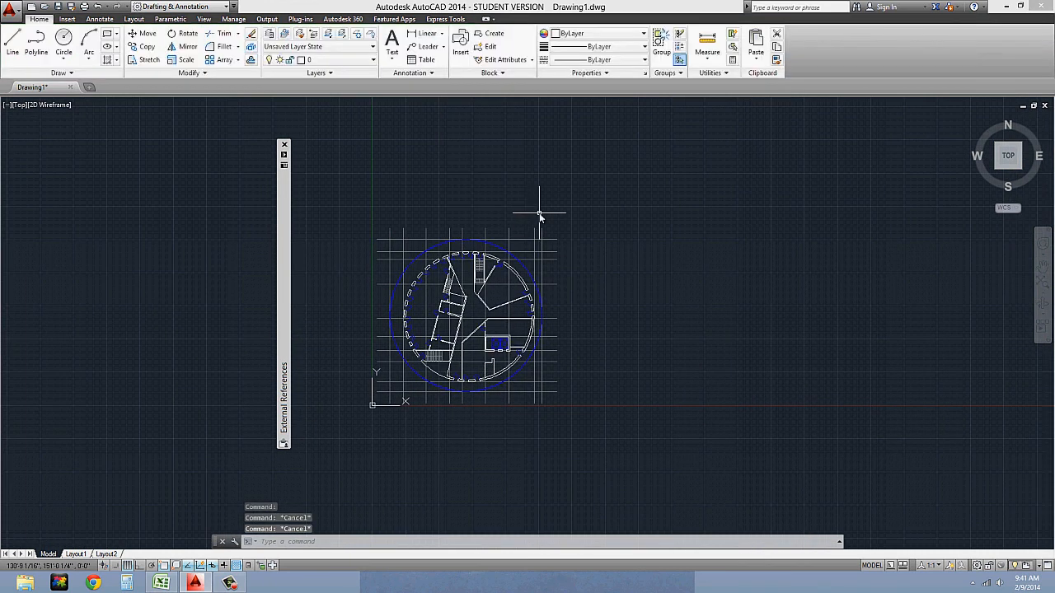
Step: Copy the attached plan twice, placing the copies in a row to the right of the original
type("co")
key("Return")
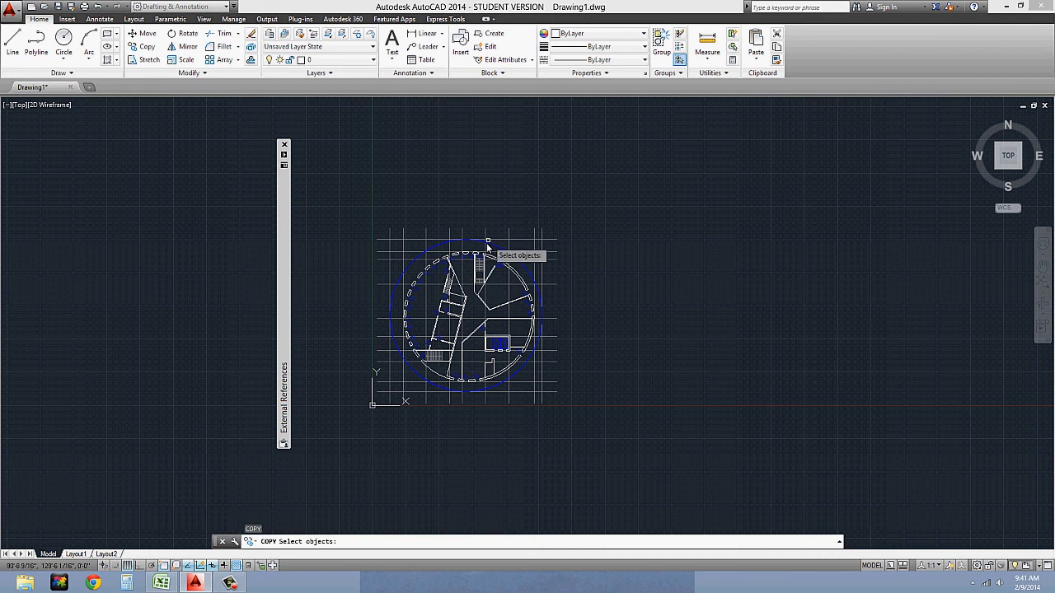
left_click(487, 246)
key("Return")
left_click(482, 210)
left_click(713, 209)
middle_click_drag(816, 207, 546, 216)
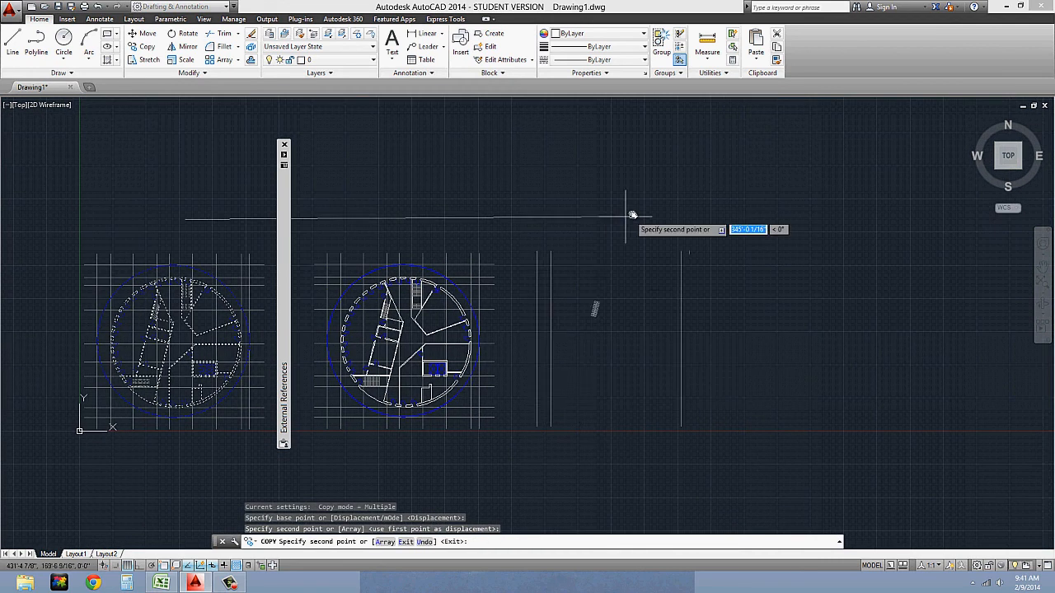
left_click(636, 231)
key("Escape")
Step: Rotate the rightmost plan copy roughly a quarter turn counterclockwise about a point near its centre
type("ro")
key("Return")
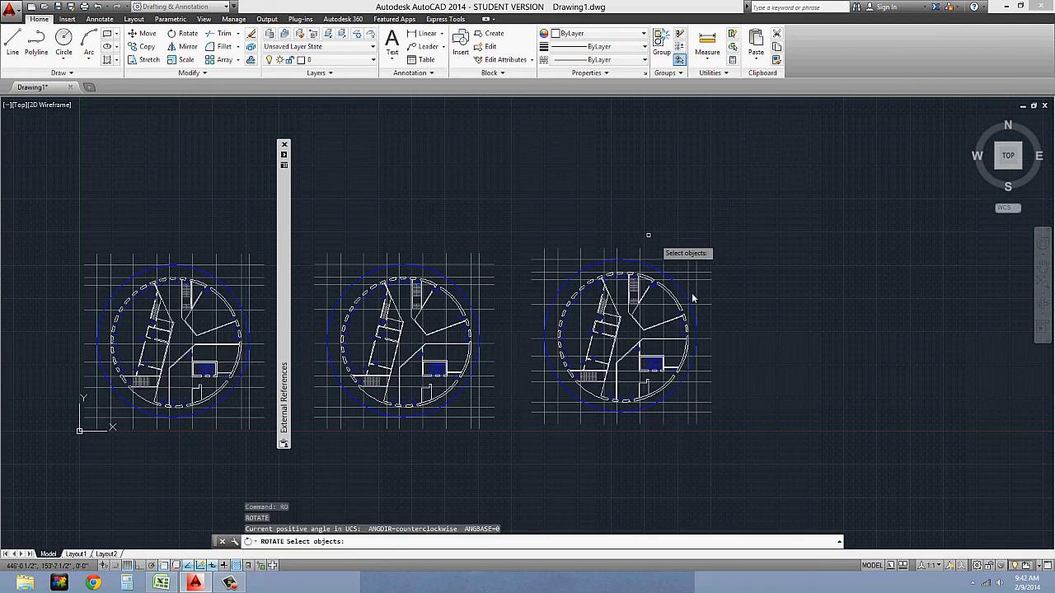
left_click(728, 347)
left_click(607, 305)
key("Return")
left_click(625, 326)
left_click(616, 188)
middle_click_drag(577, 297, 699, 227)
key("Return")
key("Escape")
key("Escape")
Step: Mirror the rotated plan across a near-vertical line on its right side, keeping the source object
type("mi")
key("Return")
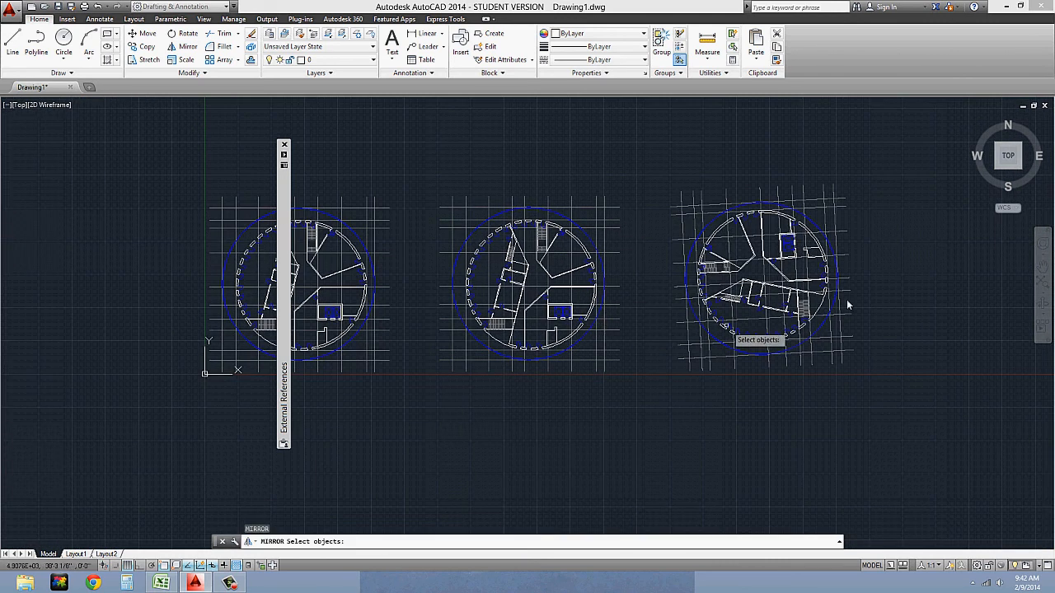
left_click(828, 328)
left_click(771, 296)
middle_click_drag(774, 387, 502, 371)
key("Return")
left_click(636, 369)
left_click(636, 209)
key("Return")
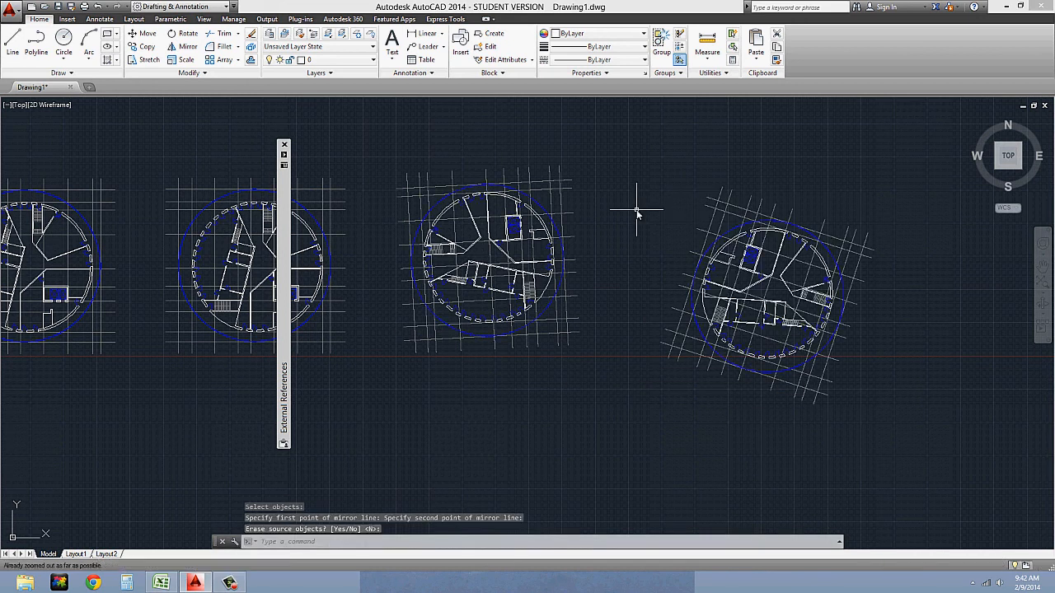
Step: Examine the row of copied, rotated and mirrored plan references, highlighting the second plan up close
middle_click_drag(627, 214, 745, 215)
left_click(876, 420)
middle_click_drag(437, 259, 588, 259)
key("Escape")
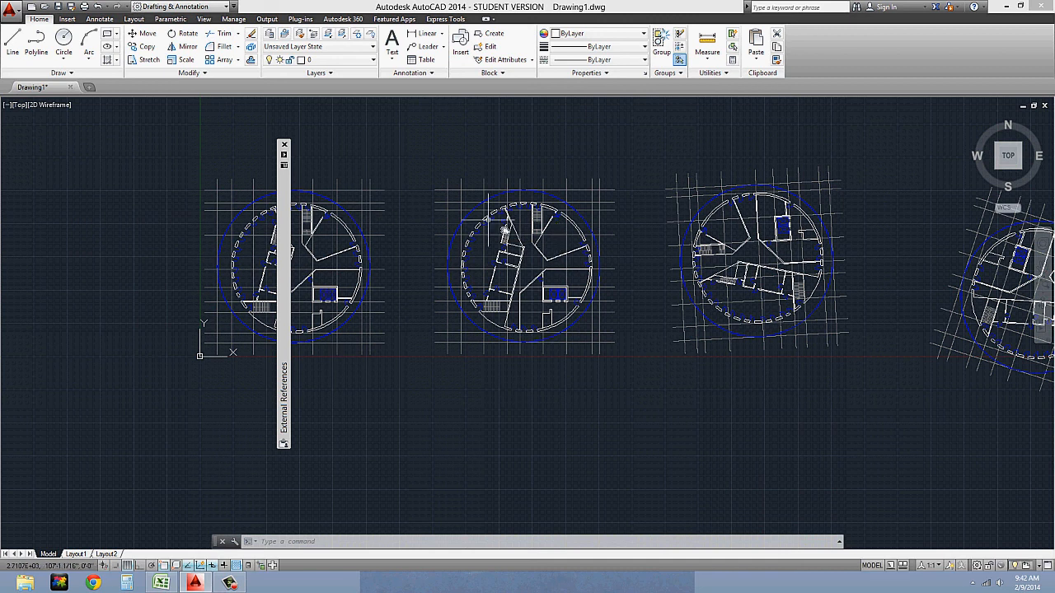
left_click(456, 233)
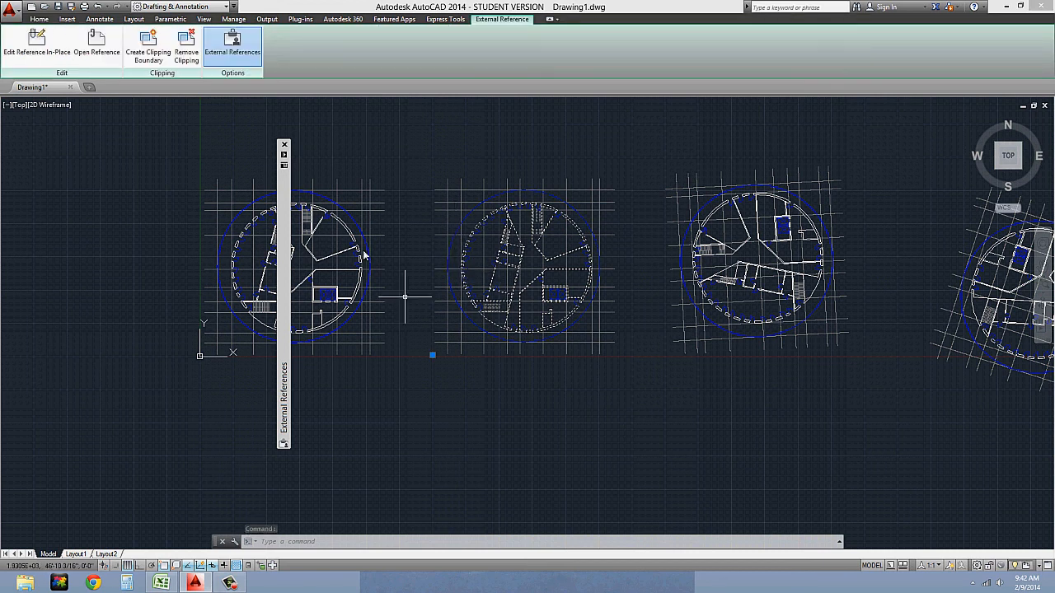
scroll(516, 284, "up", 4)
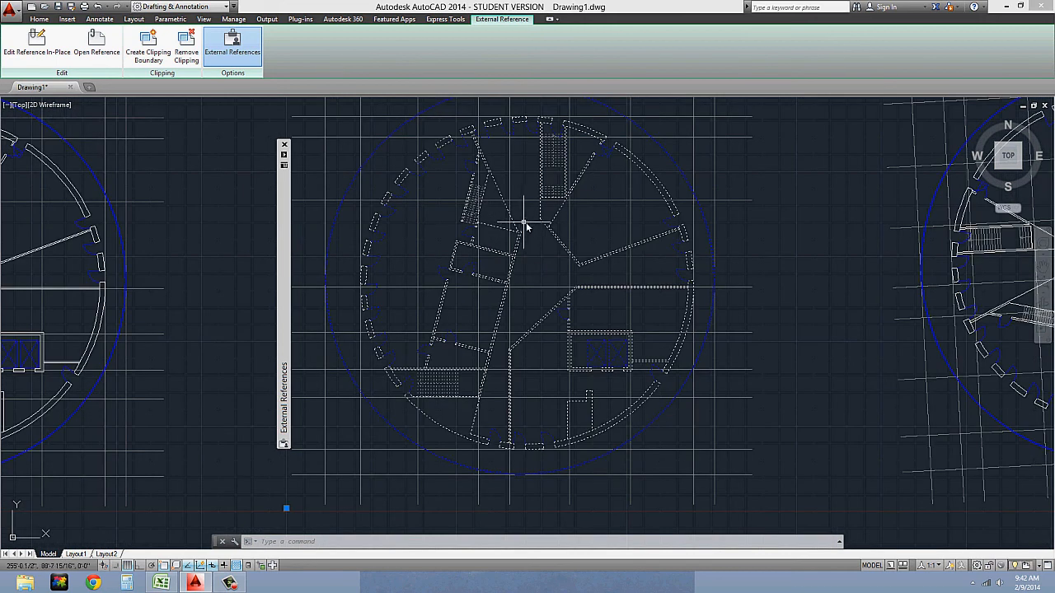
key("Escape")
scroll(499, 239, "down", 5)
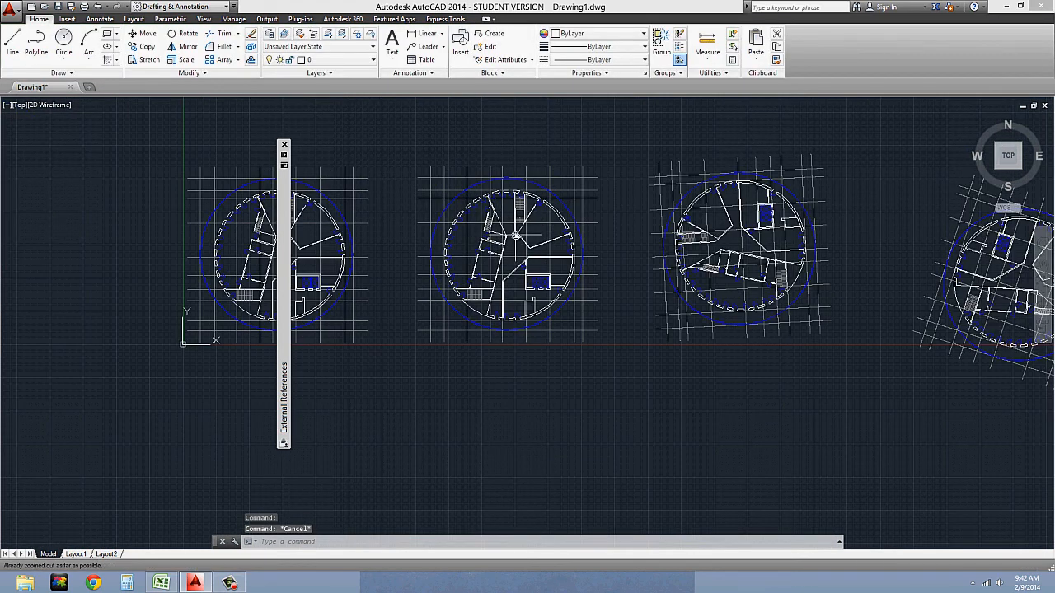
scroll(439, 251, "up", 1)
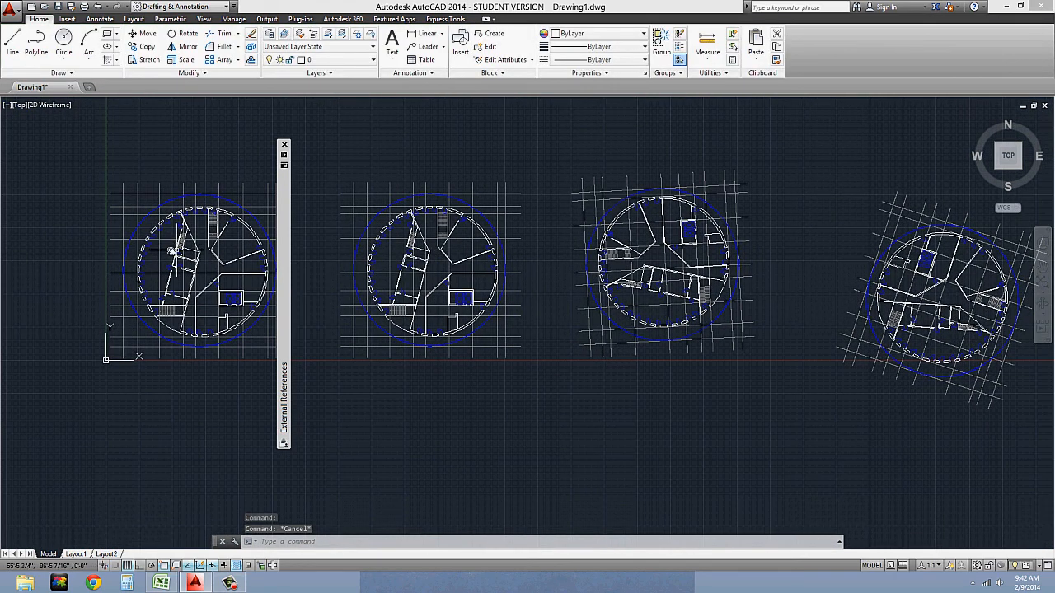